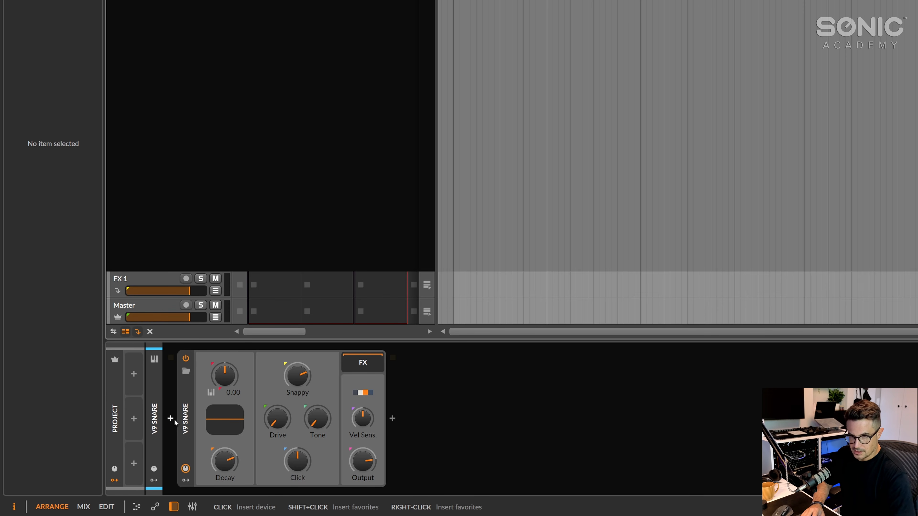
left_click(174, 419)
type("note")
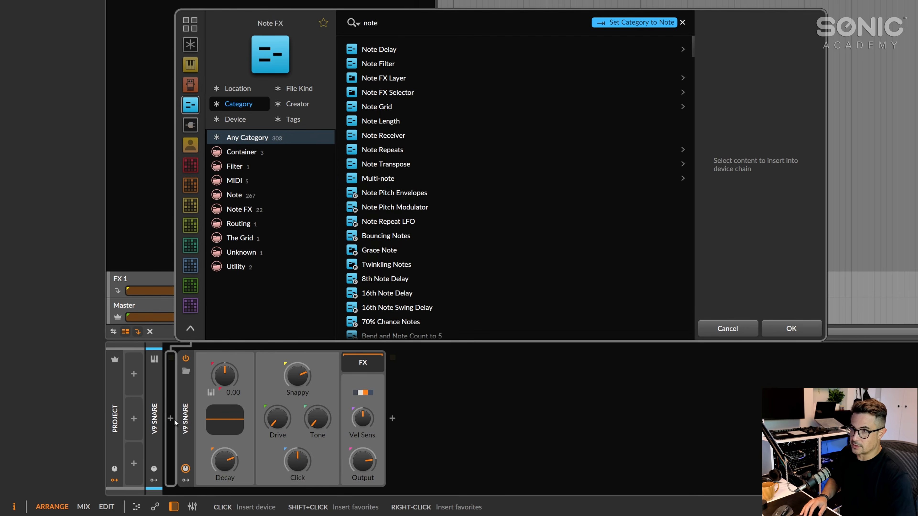
key("Down")
key("Down")
key("Down")
key("Down")
key("Down")
key("Down")
key("Down")
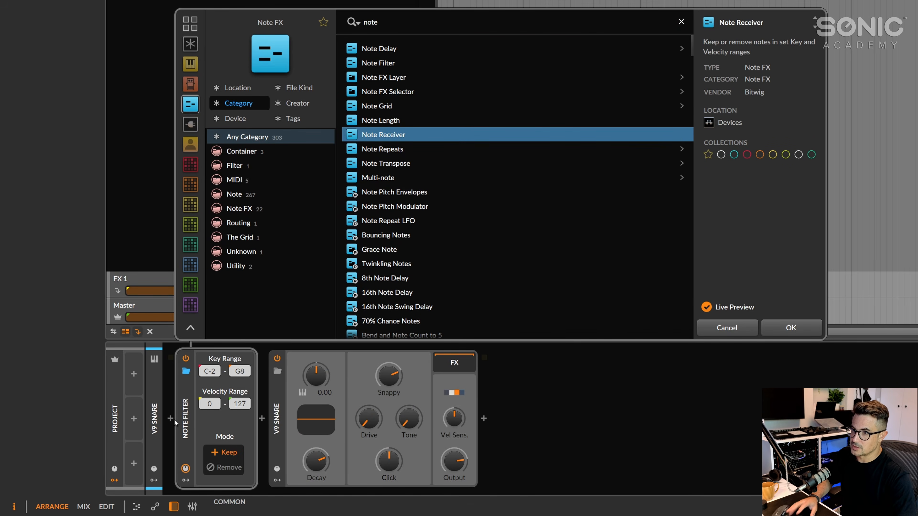
key("Return")
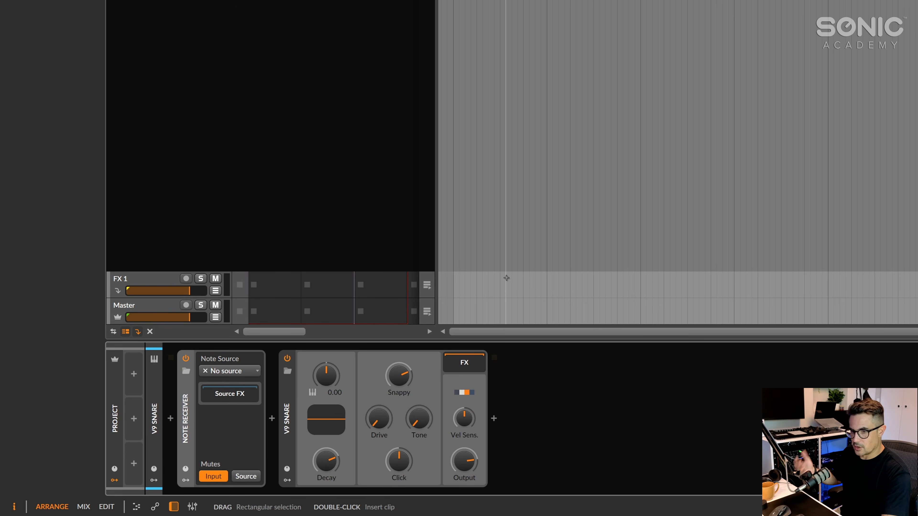
left_click(193, 419)
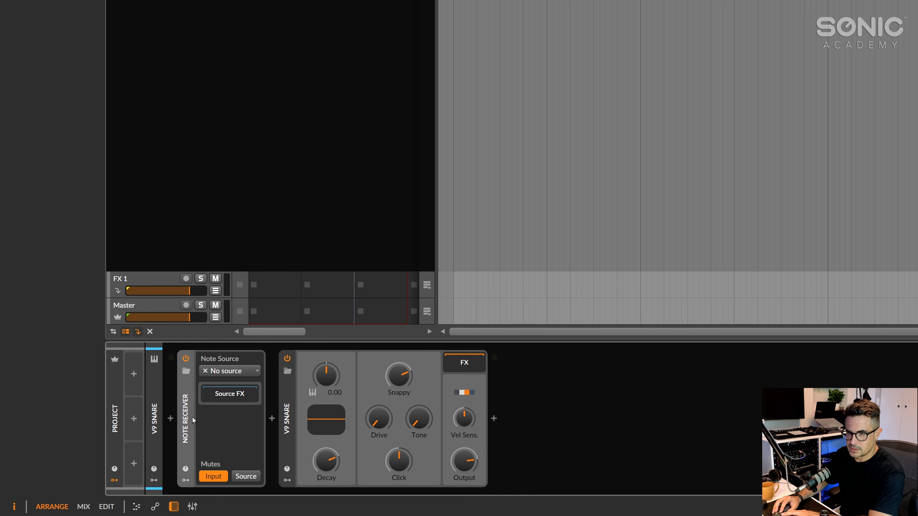
key("Delete")
Insert a Note Repeats device before the v9 Snare instrument in the device chain
left_click(174, 420)
type("note")
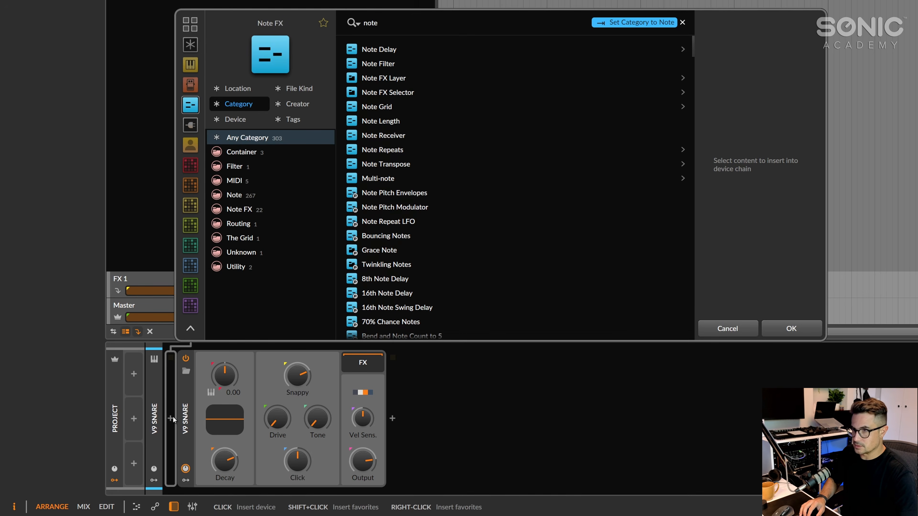
type(" rep")
key("Down")
key("Return")
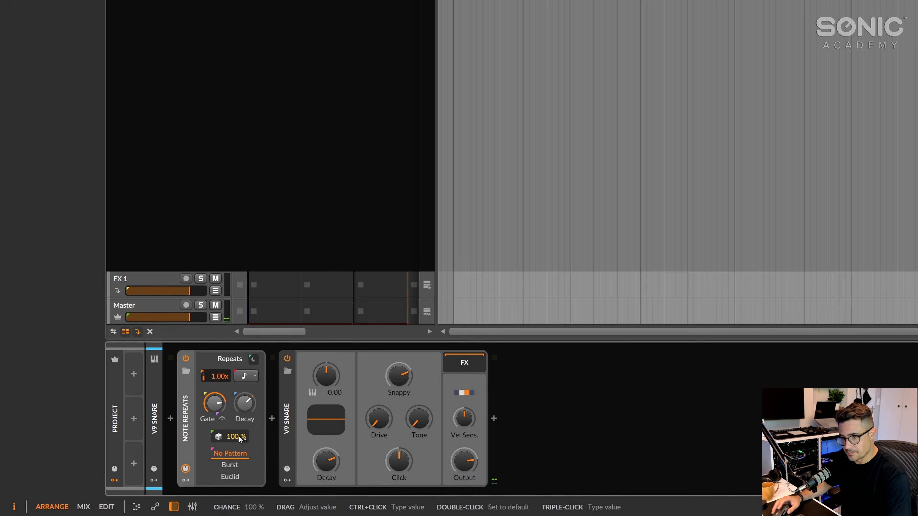
Try a dotted 8th note timebase in Note Repeats and replace it with a shorter straight note value
left_click(245, 376)
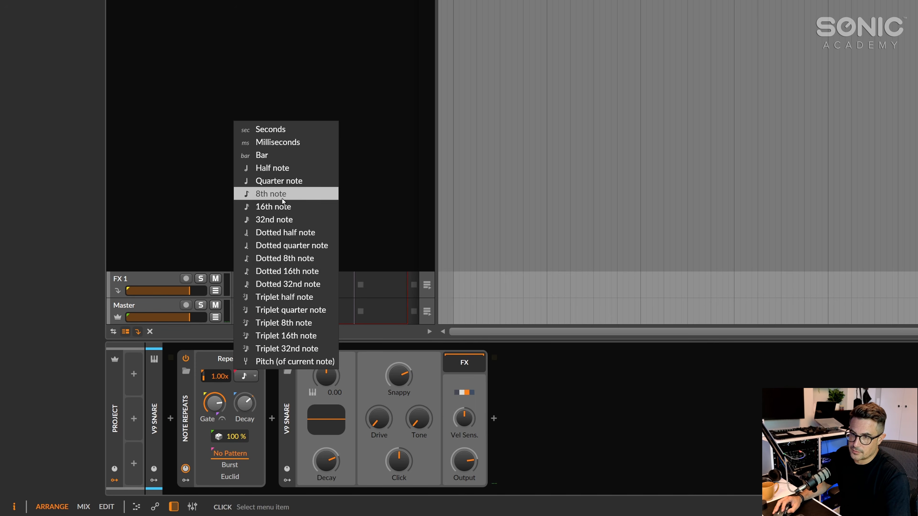
left_click(311, 258)
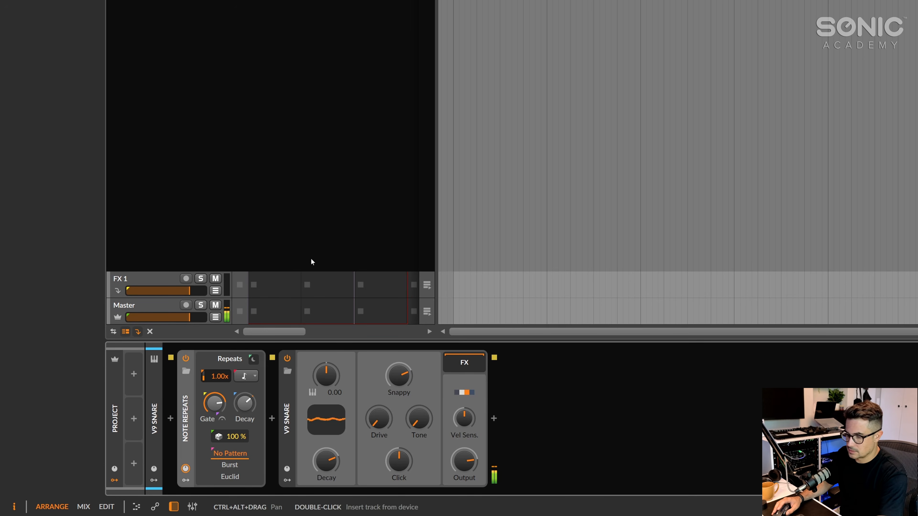
left_click(257, 377)
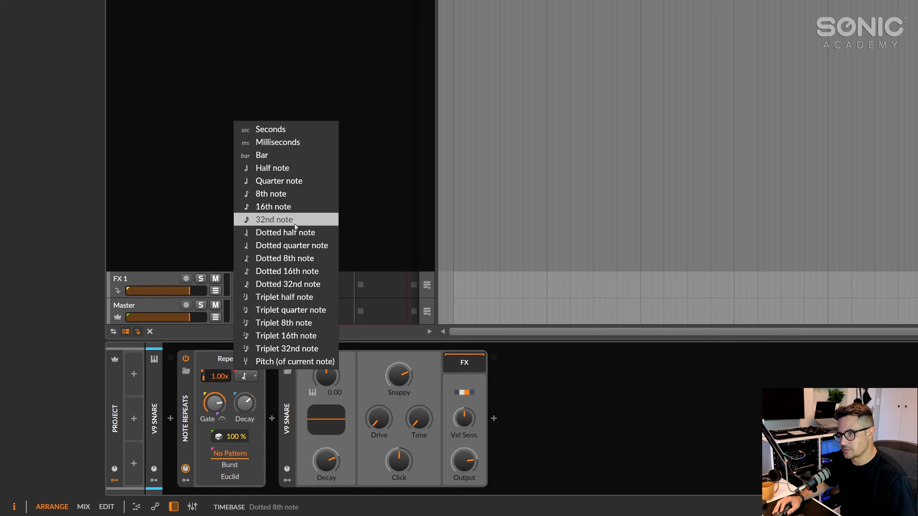
left_click(295, 213)
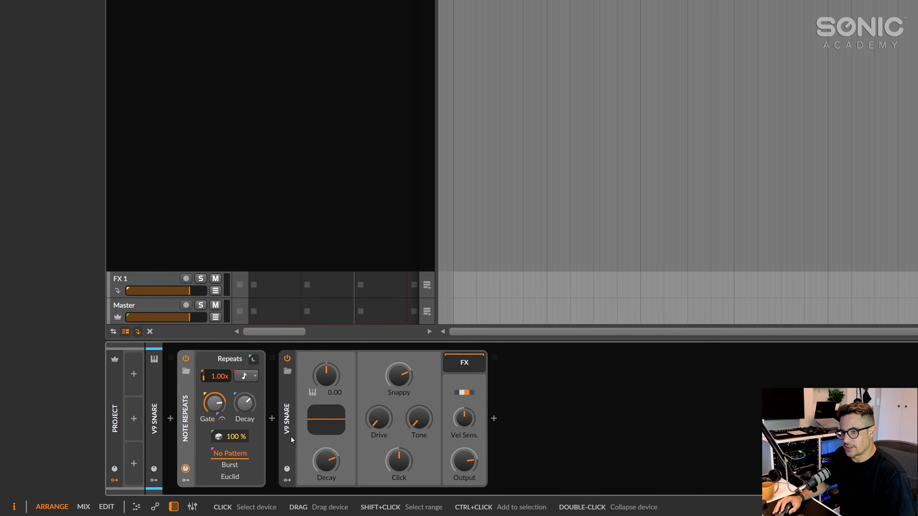
Switch Note Repeats to a Euclid pattern with 100 % density and set the accents' low velocity to 49.8 %
left_click(242, 473)
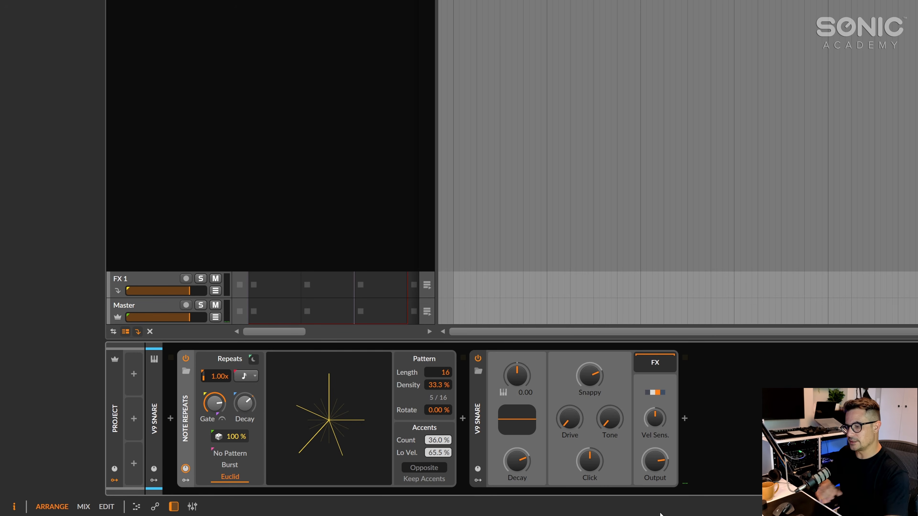
left_click_drag(437, 385, 443, 278)
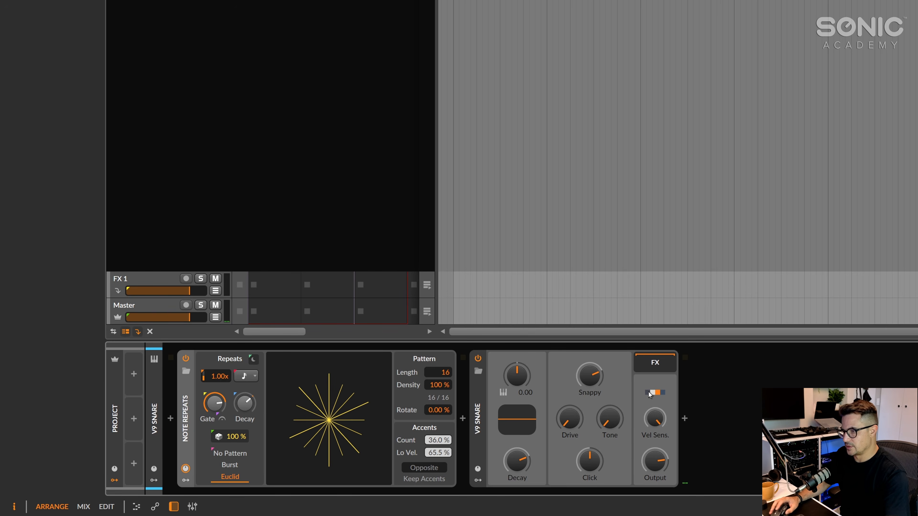
left_click(479, 427)
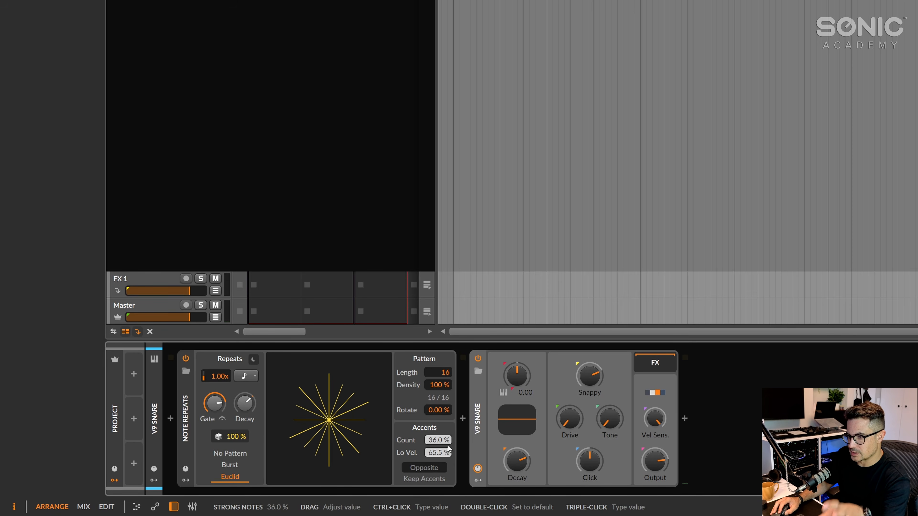
left_click_drag(437, 452, 437, 452)
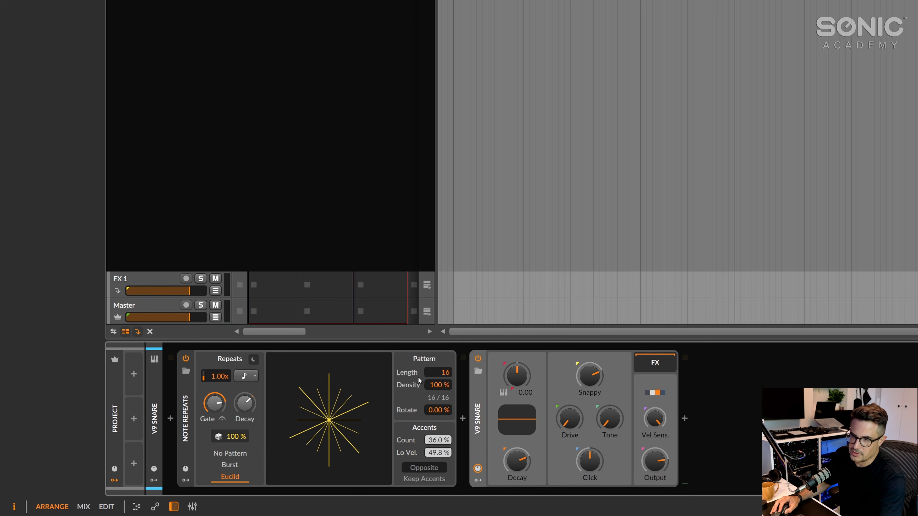
Try several accent counts in the Euclid pattern, settle on 56.6 %, and set the pattern length to 13
left_click_drag(438, 439, 438, 449)
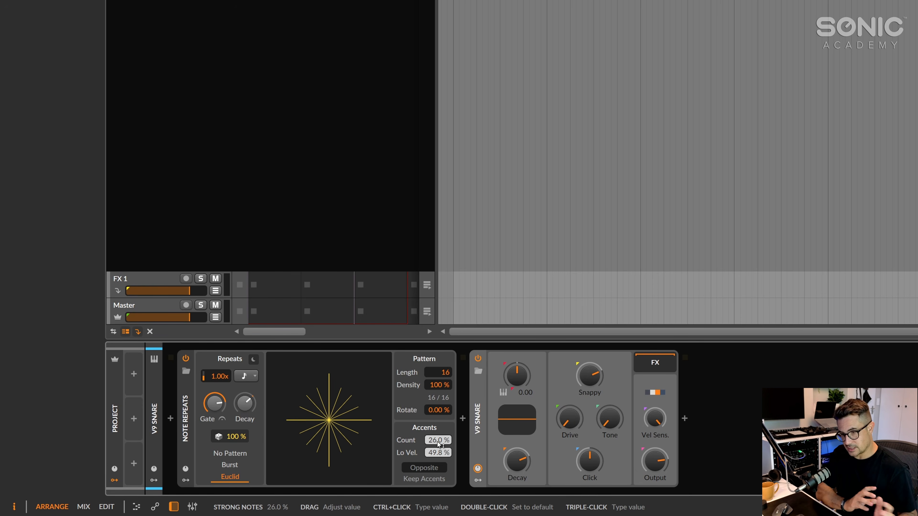
left_click_drag(438, 444, 438, 438)
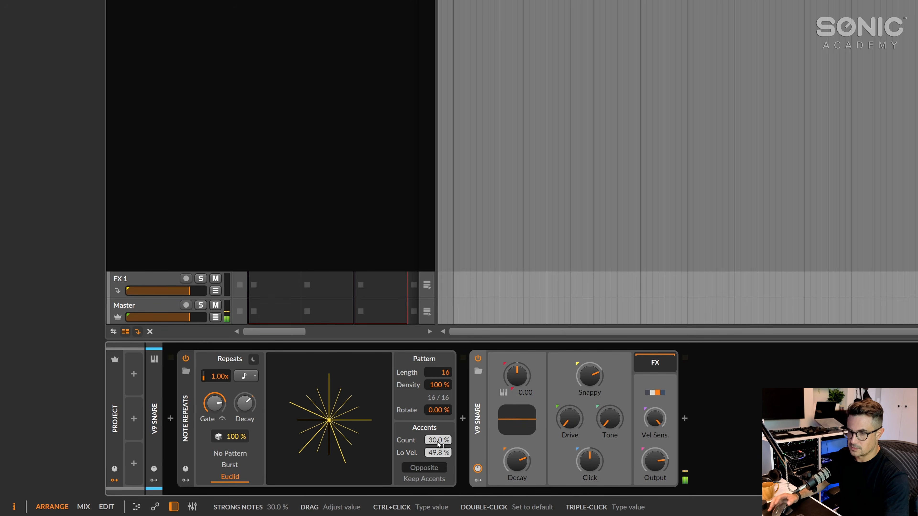
left_click_drag(438, 444, 438, 467)
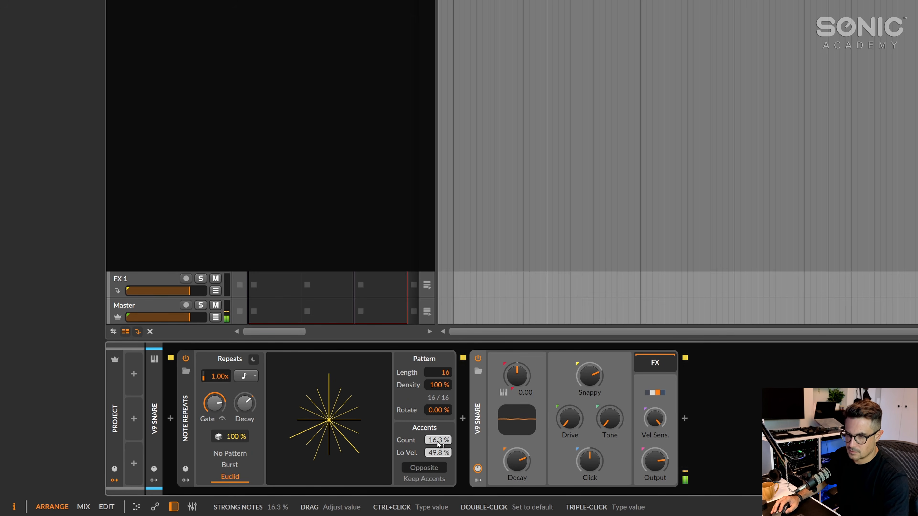
left_click_drag(437, 441, 437, 359)
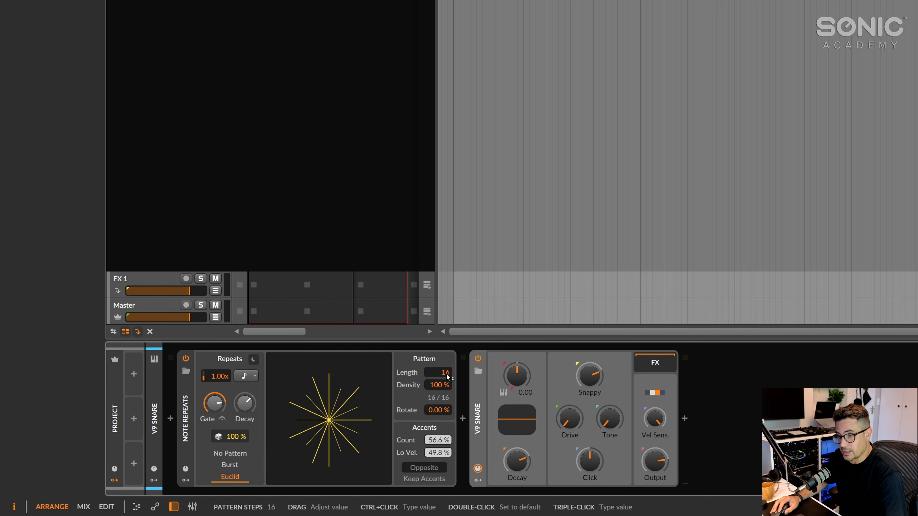
left_click_drag(448, 377, 448, 391)
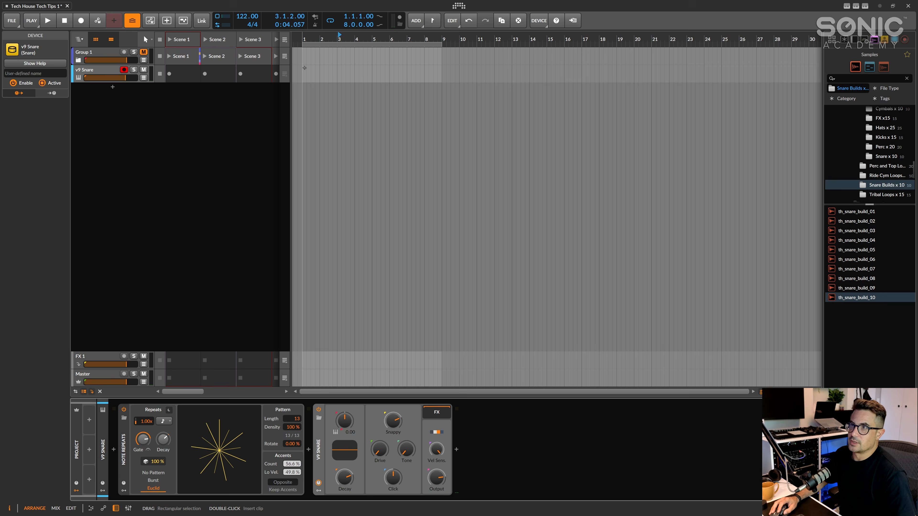
Create an eight-bar clip on the v9 Snare track from bar 1 and fill it with one sustained C3 note
double_click(304, 68)
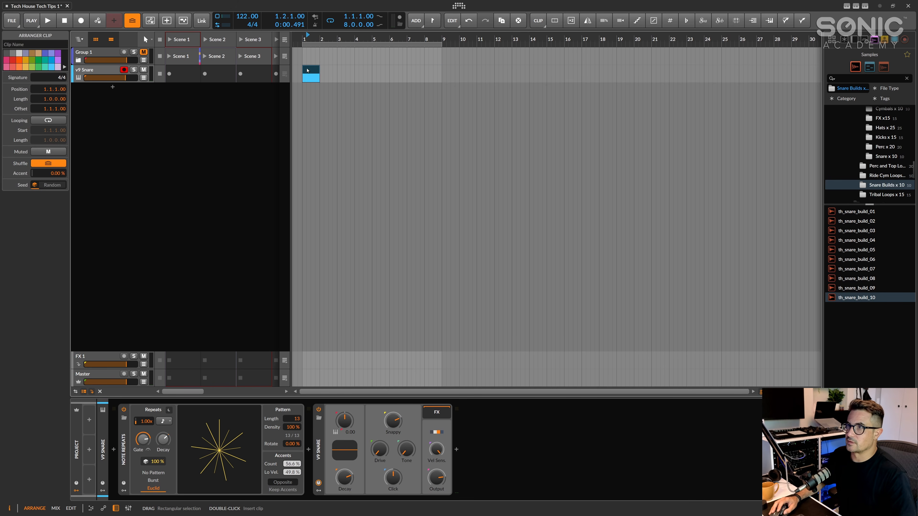
left_click_drag(321, 78, 441, 86)
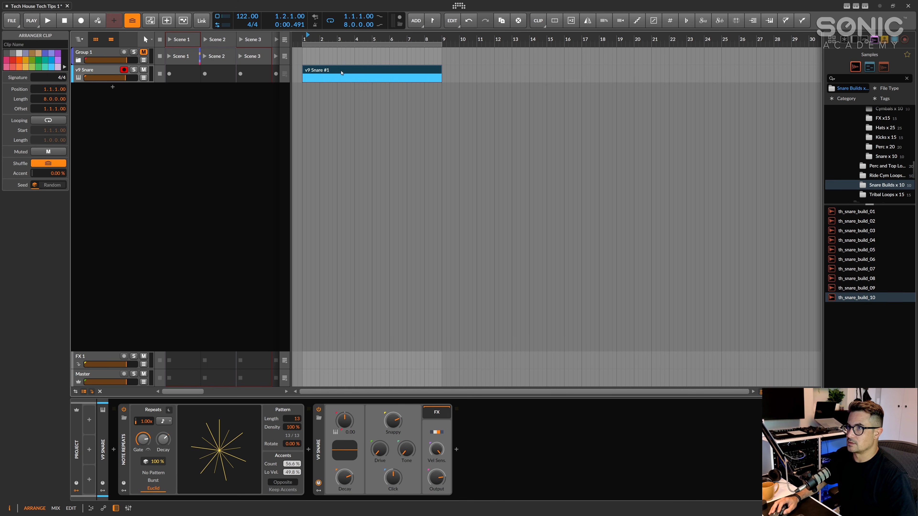
double_click(423, 70)
double_click(151, 454)
left_click_drag(157, 454, 804, 452)
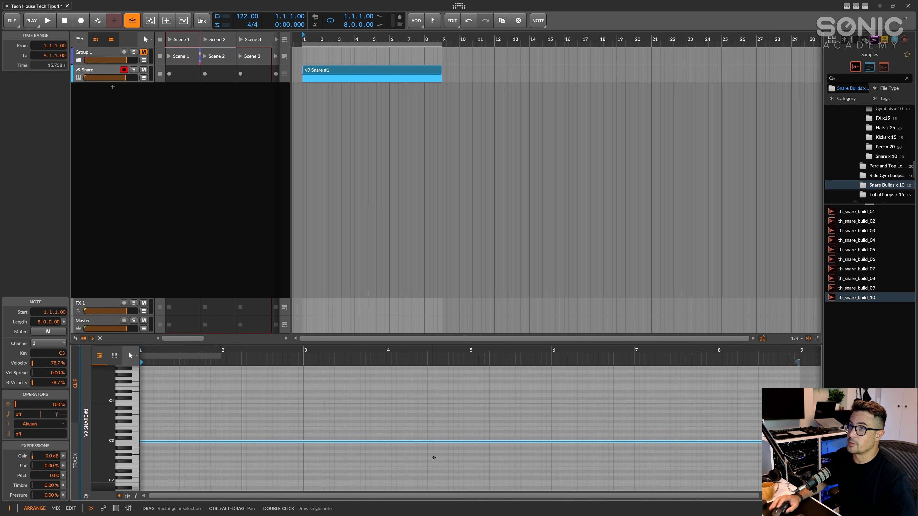
Play the snare clip from bar 1 with the track's device chain shown
left_click(386, 217)
left_click(302, 37)
key("space")
key("d")
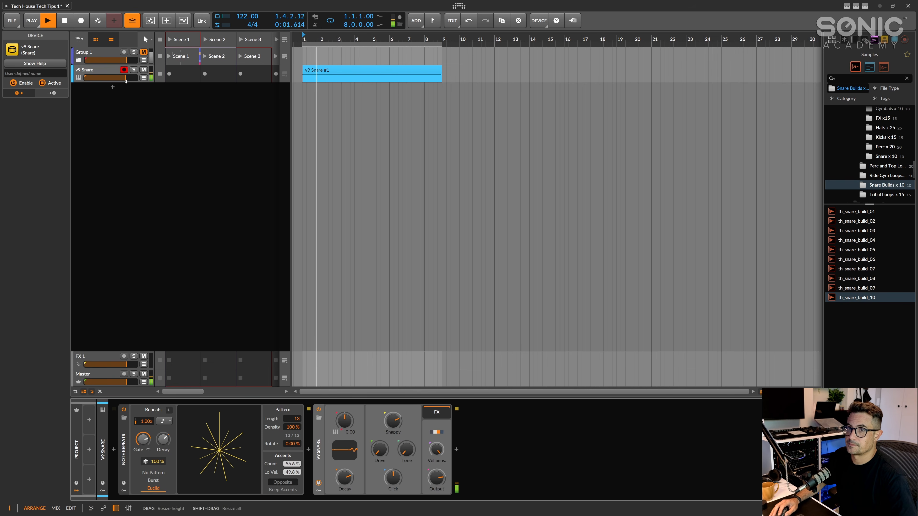
left_click(549, 334)
key("space")
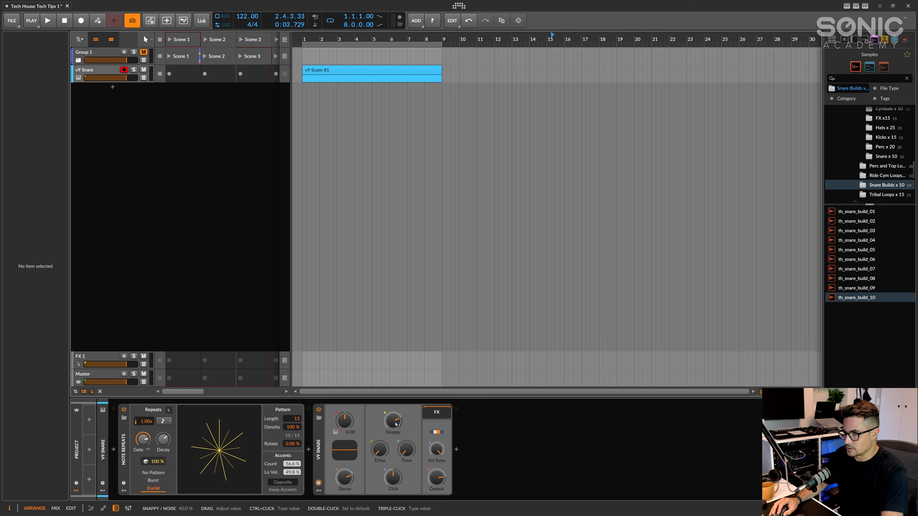
Automate the v9 Snare's Snappy parameter with a ramp from bar 1 up to 100 % at bar 9
left_click(143, 78)
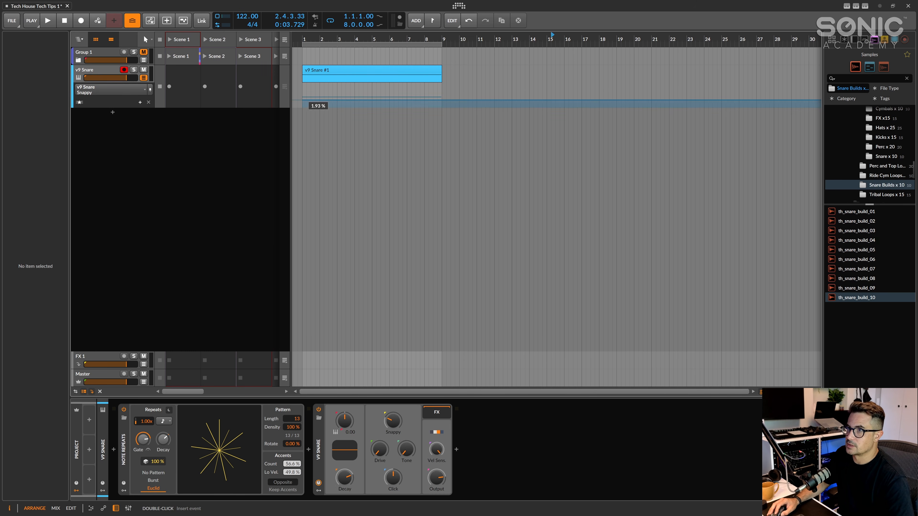
left_click(303, 99)
left_click_drag(441, 99, 441, 84)
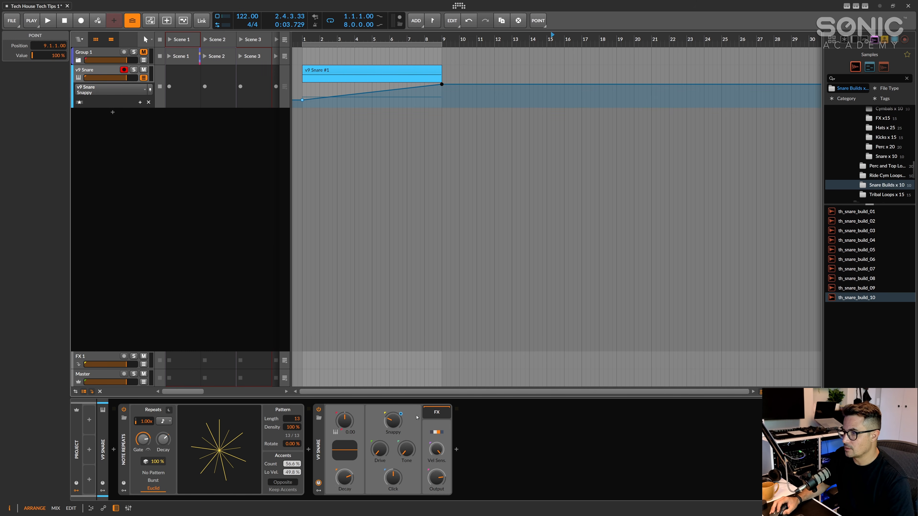
Play the clip from bar 1 to listen to the Snappy automation
key("space")
key("space")
left_click(304, 36)
key("space")
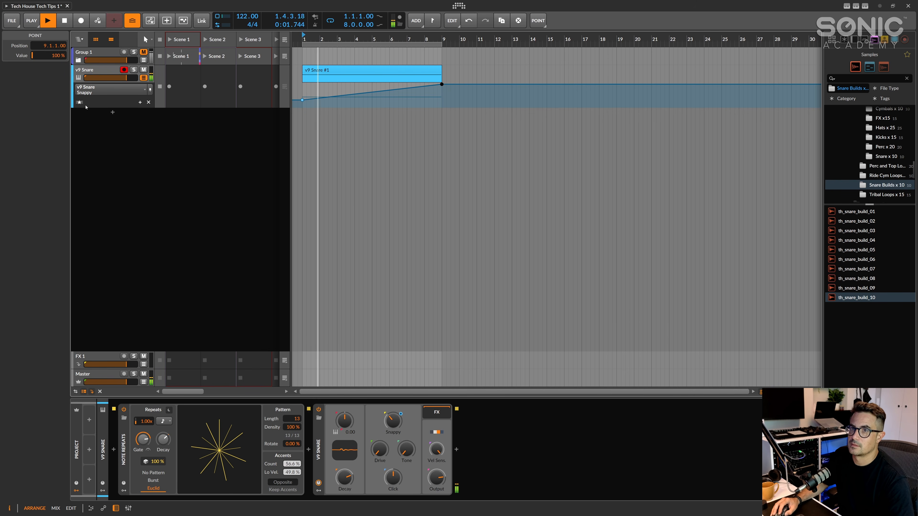
key("space")
Automate the v9 Snare's Decay with points of 220 ms at bar 5 and 324 ms at bar 9, and play it back
left_click(345, 478)
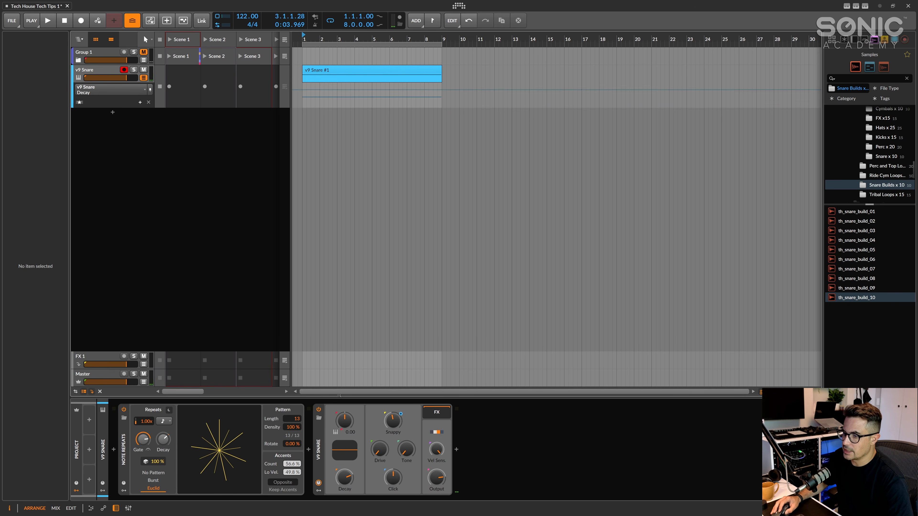
left_click(372, 90)
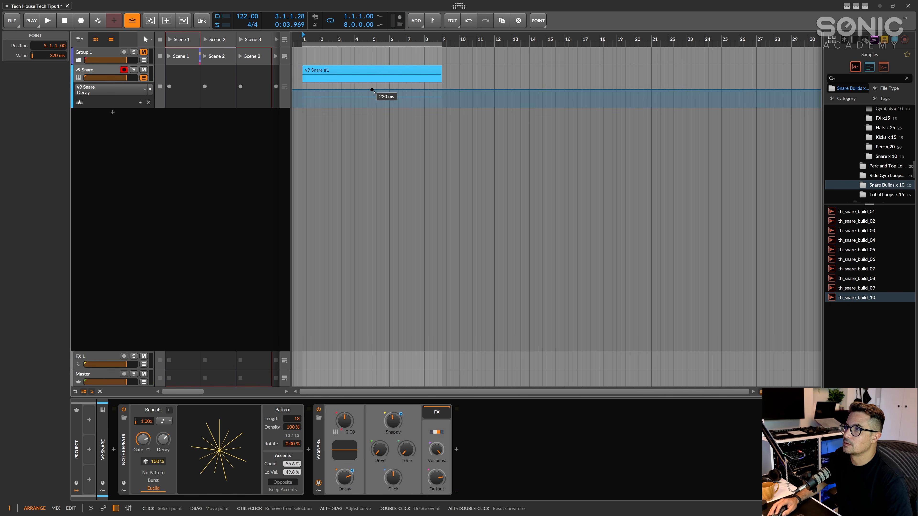
left_click(444, 88)
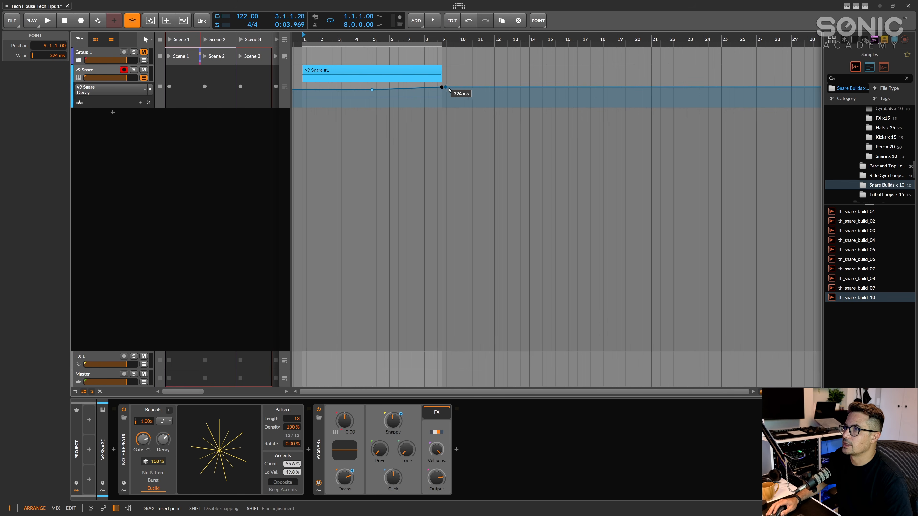
key("space")
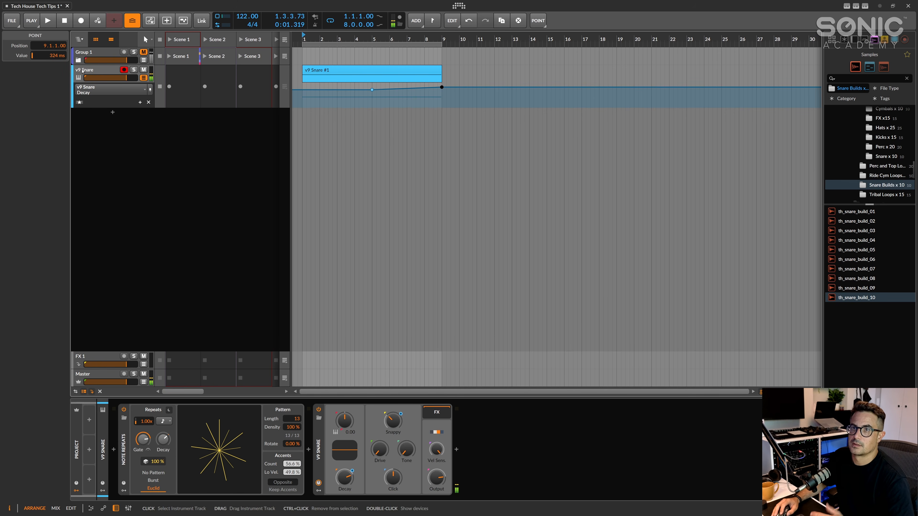
left_click(82, 71)
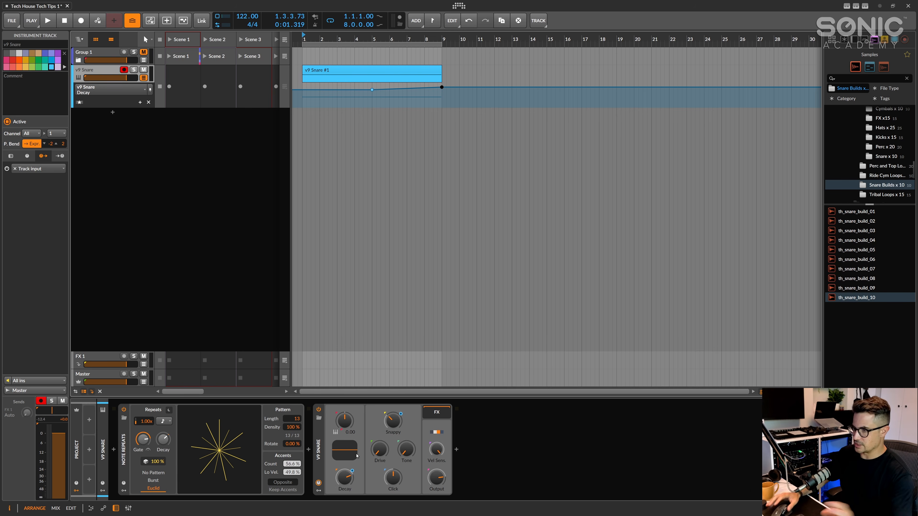
Automate the Note Repeats accent count with a curved rise from 14.3 % at bar 1 to 56.6 % at bar 5
left_click(437, 450)
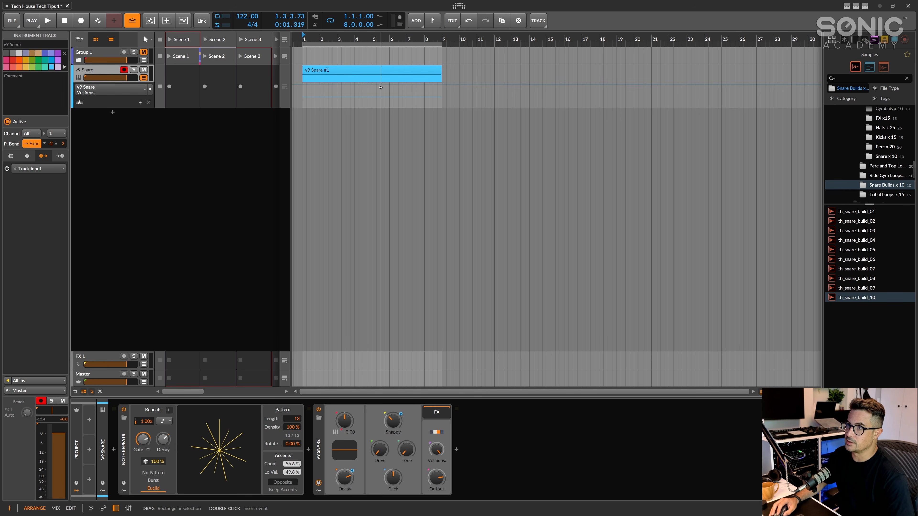
left_click(292, 463)
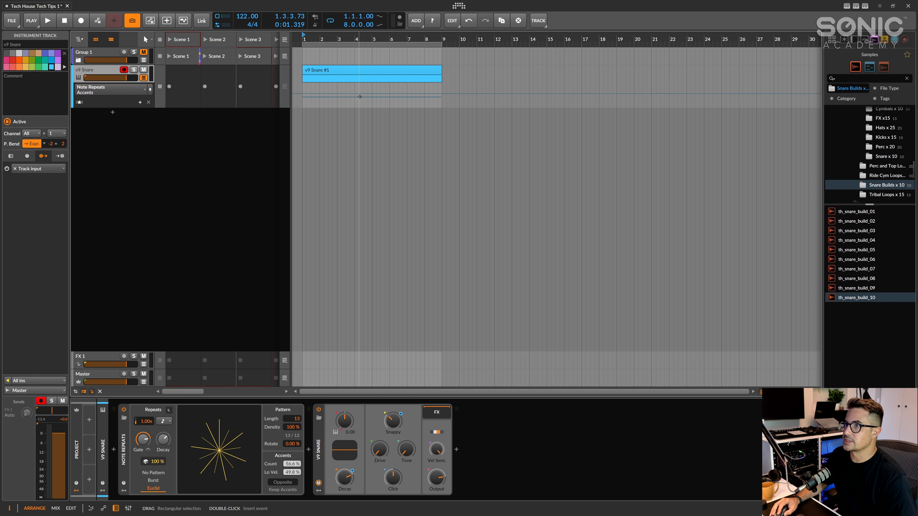
left_click(372, 95)
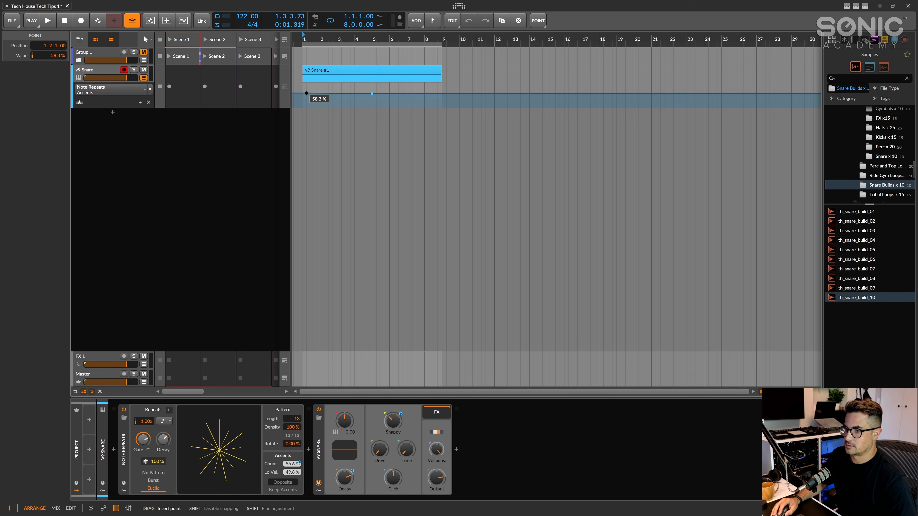
left_click_drag(302, 102, 302, 103)
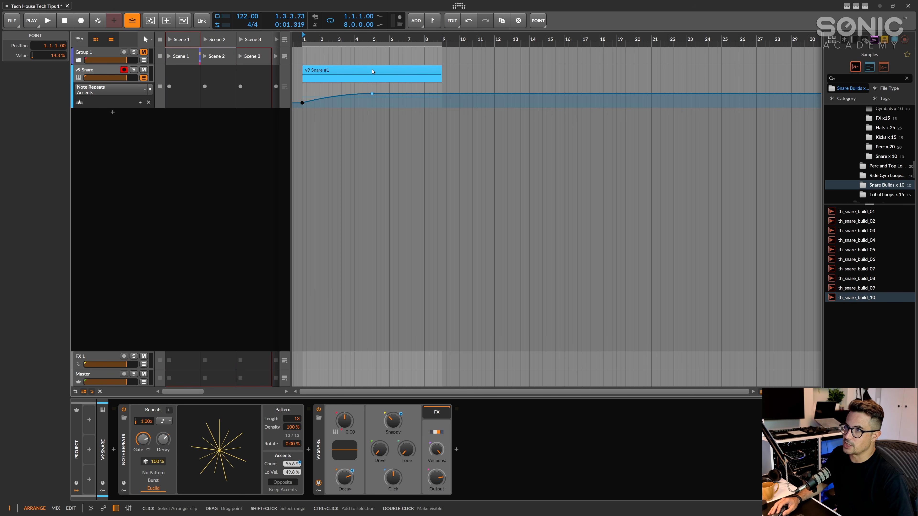
mouse_move(371, 95)
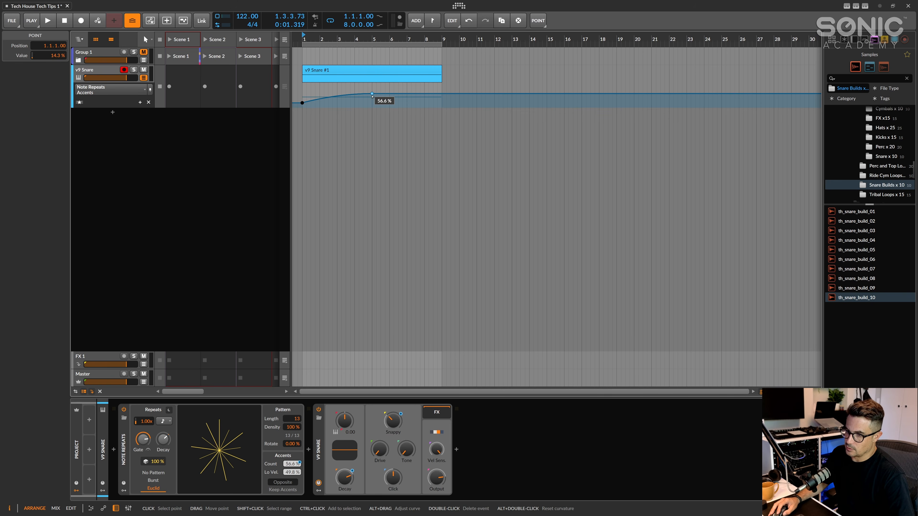
Automate the v9 Snare's Vel Sens. with 100 % at bar 5 curving down to 0 % at bar 9
left_click(436, 450)
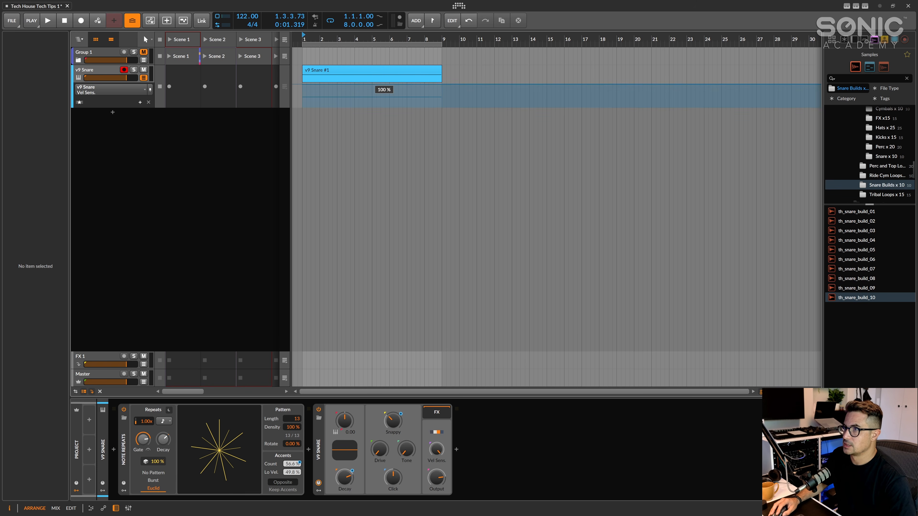
left_click(371, 84)
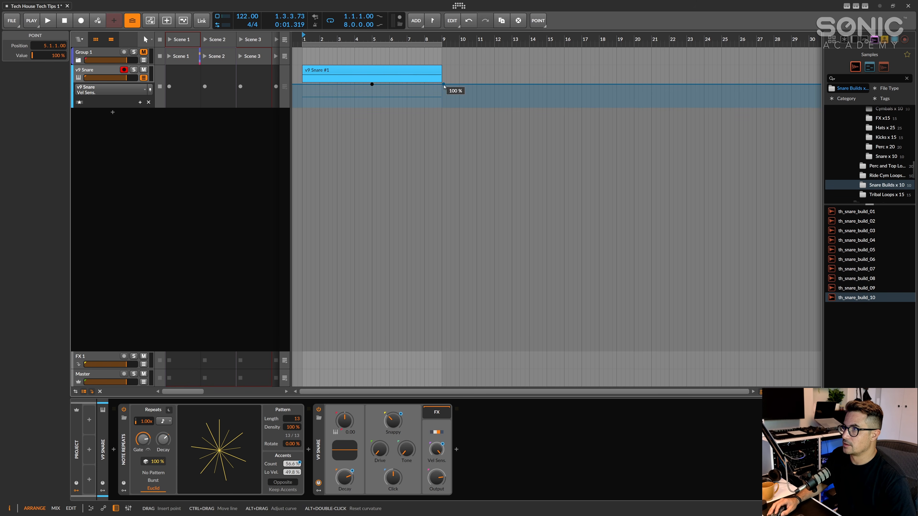
left_click_drag(443, 85, 425, 95)
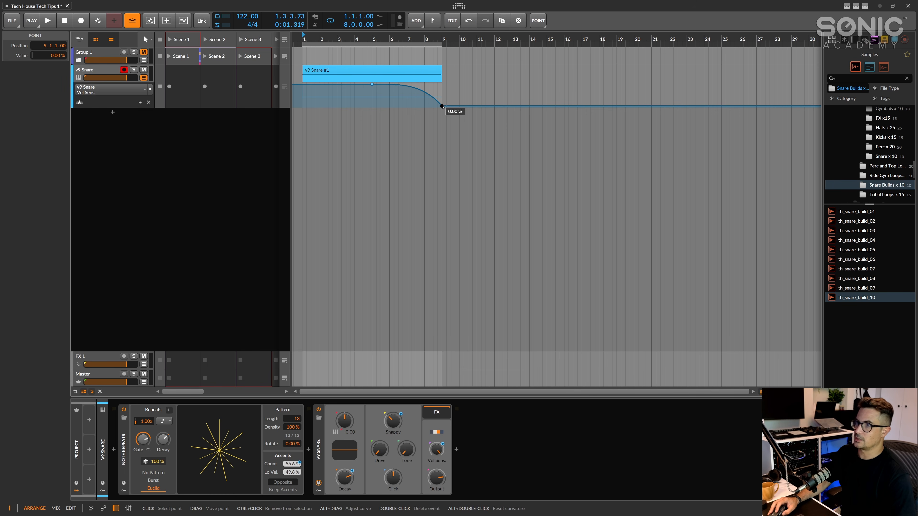
Play the clip from bar 1 to listen to the accent count and velocity sensitivity automation
left_click(392, 172)
left_click(394, 38)
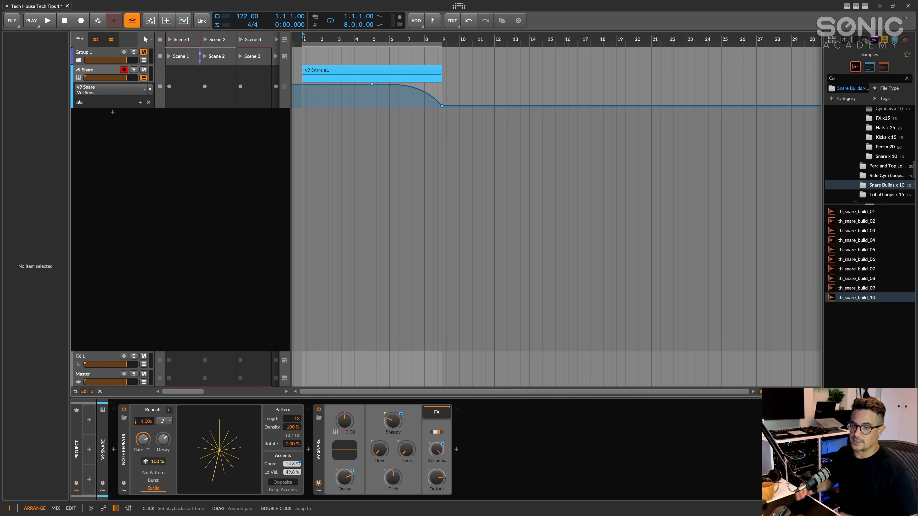
scroll(304, 37, "right", 3)
scroll(304, 38, "left", 3)
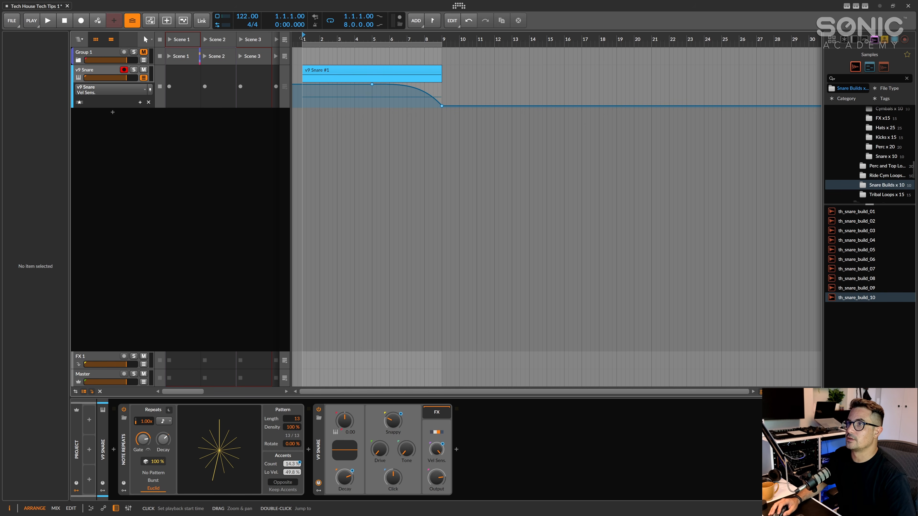
key("space")
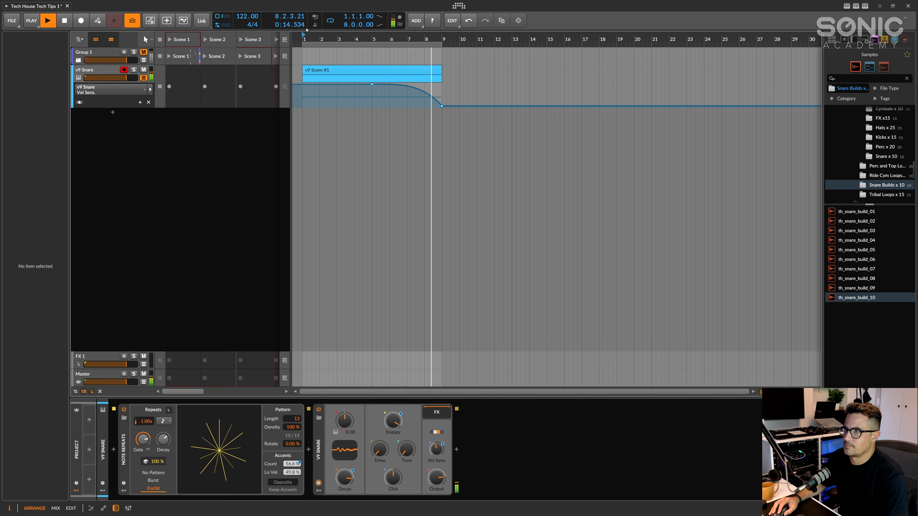
key("space")
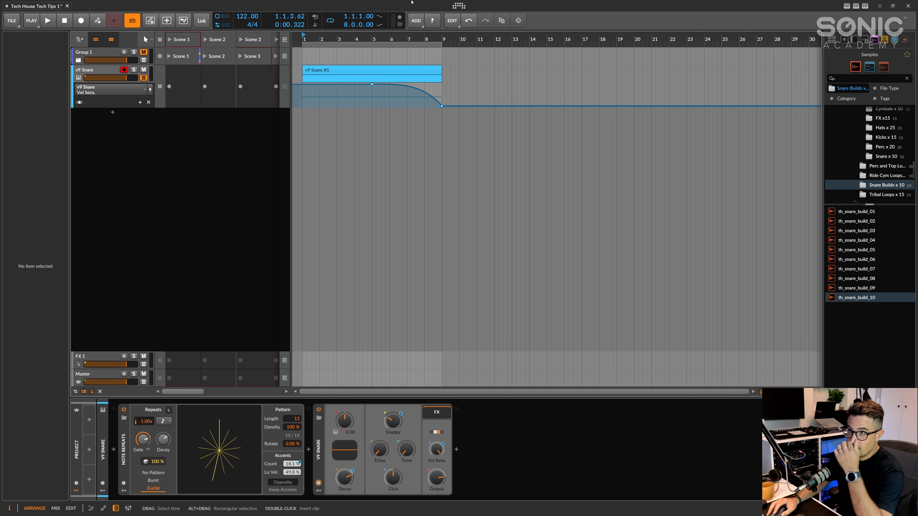
Show all of the v9 Snare track's automation lanes and delete the points from the Note Repeats Strong Notes lane
left_click(326, 72)
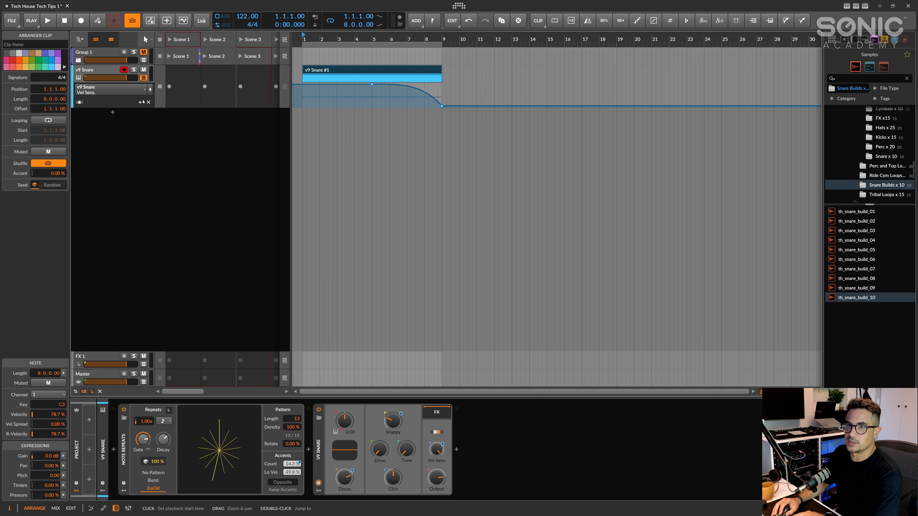
left_click(104, 70)
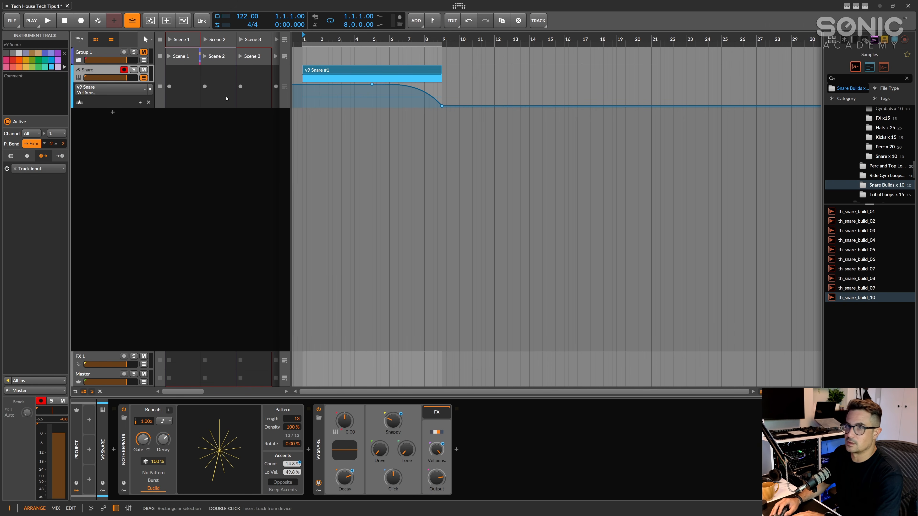
left_click(82, 103)
left_click(302, 127)
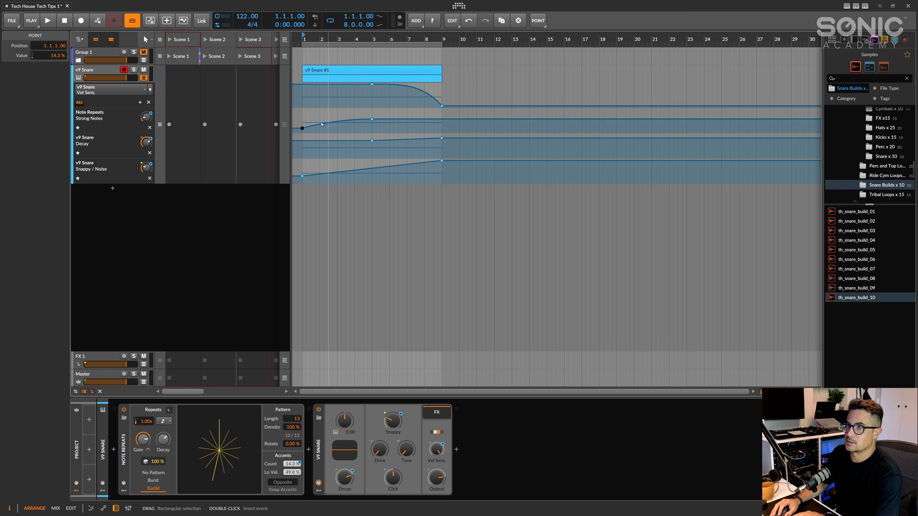
double_click(302, 127)
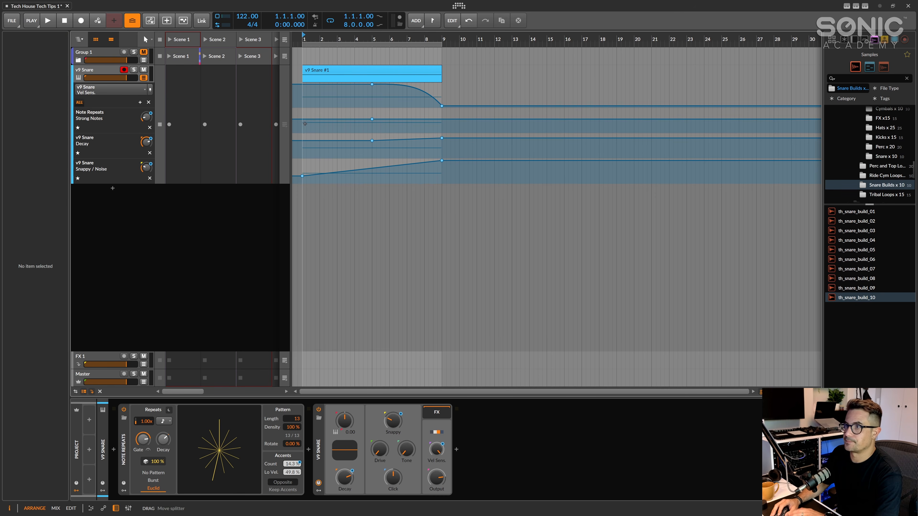
double_click(372, 119)
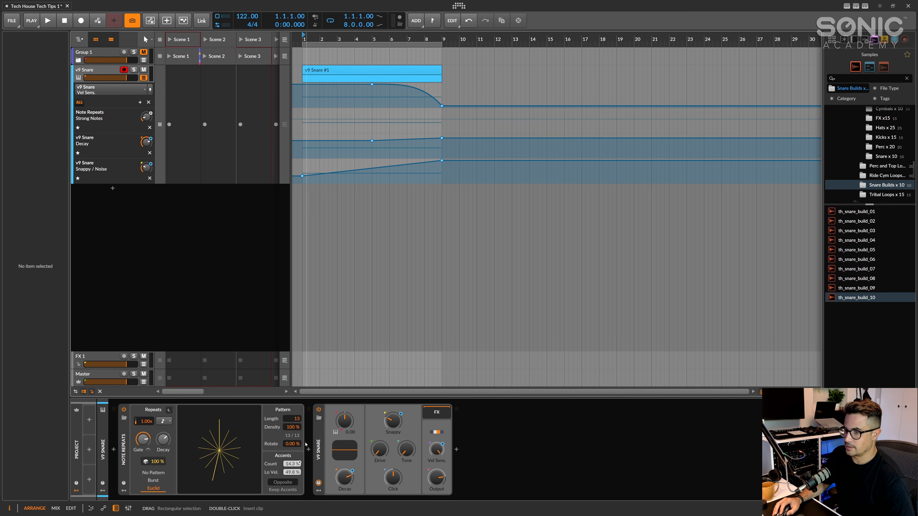
Set the Euclid pattern's length to 16 and its accent count to 34.6 %, and play the build-up back
left_click_drag(292, 419, 292, 408)
key("space")
mouse_move(292, 464)
left_mouse_down()
mouse_move(292, 448)
mouse_move(291, 468)
left_mouse_up()
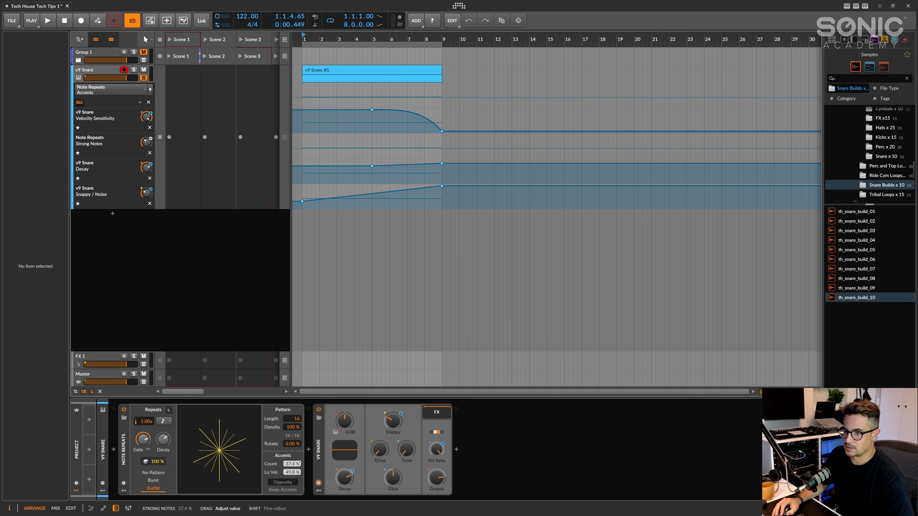
key("space")
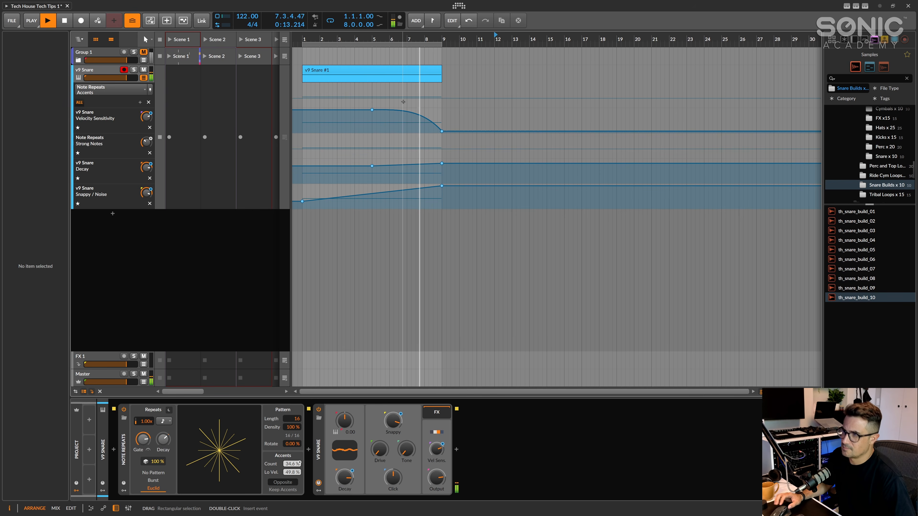
key("space")
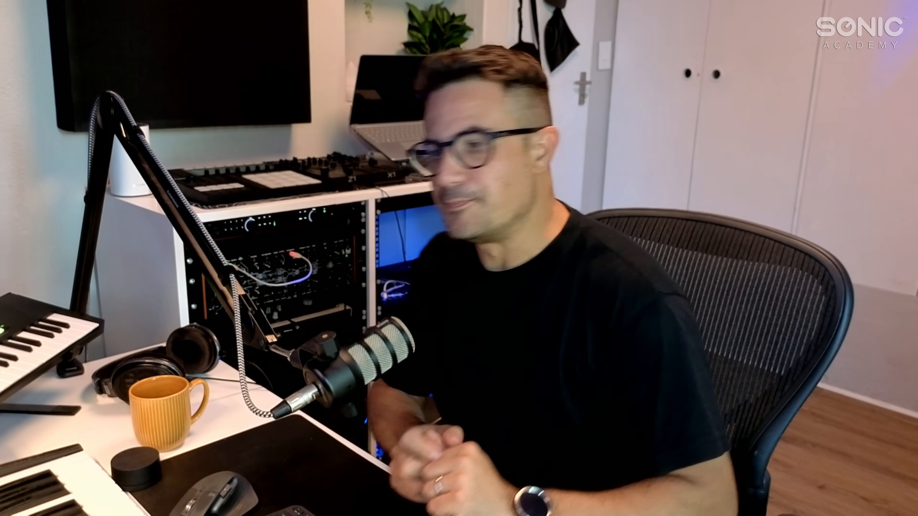